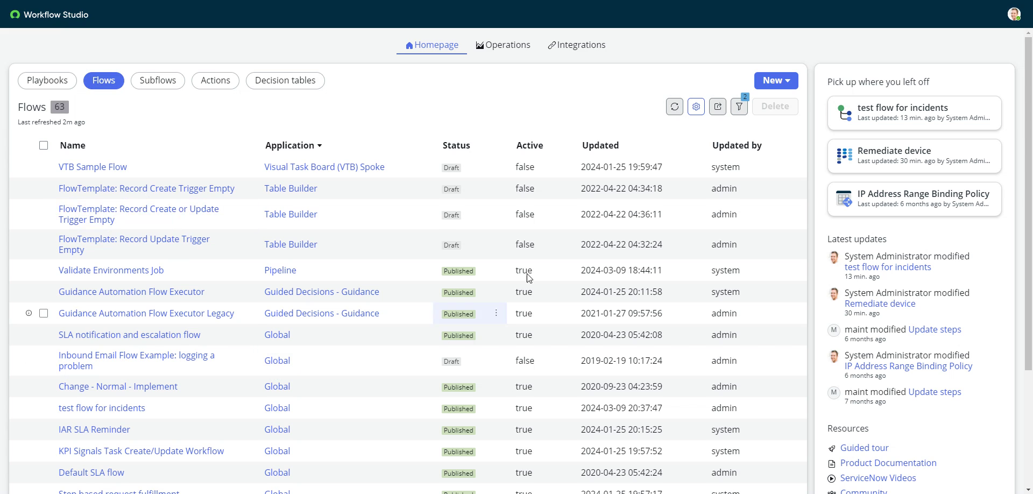
- View the list of subflows, and return to the list of flows
{"action": "left_click", "coordinate": [161, 81]}
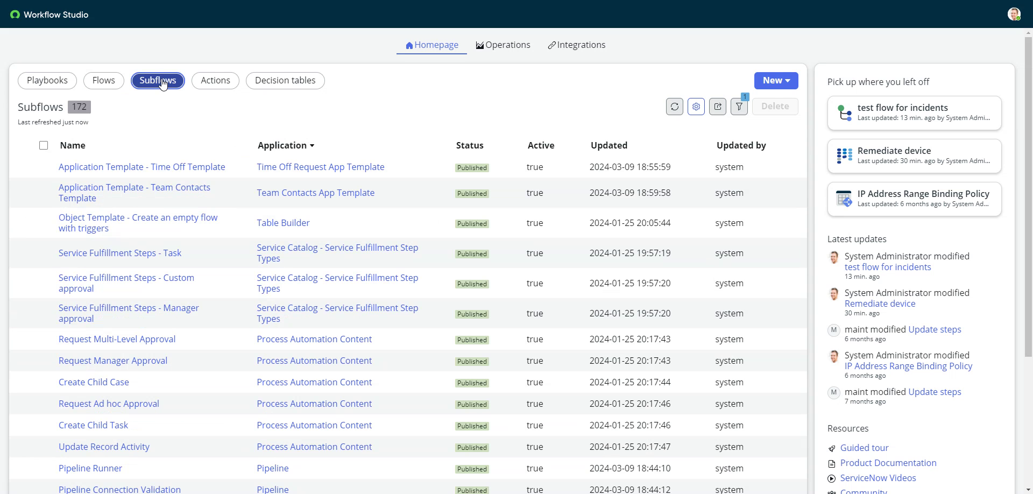
{"action": "left_click", "coordinate": [103, 80]}
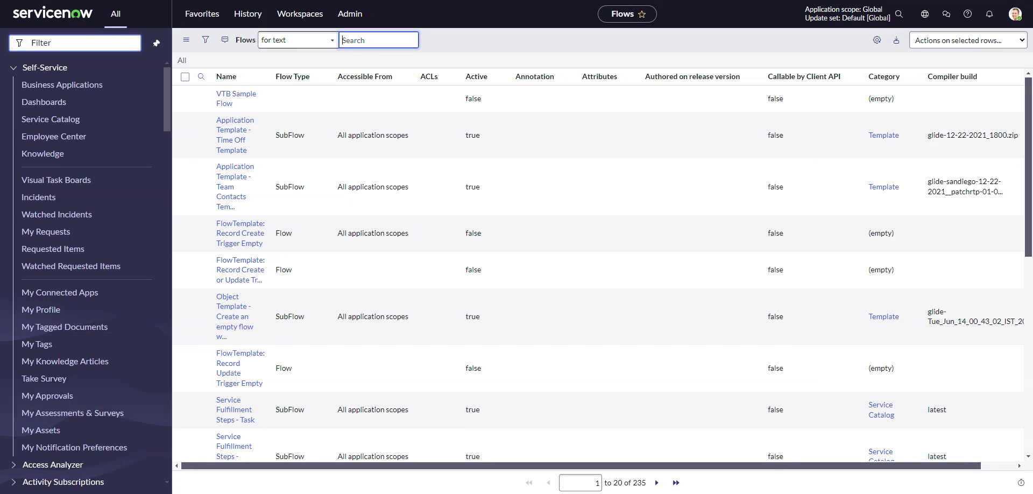
- In the ServiceNow platform, open the sys_hub_flow table list and show only records whose Flow Type is Flow
{"action": "left_click", "coordinate": [52, 13]}
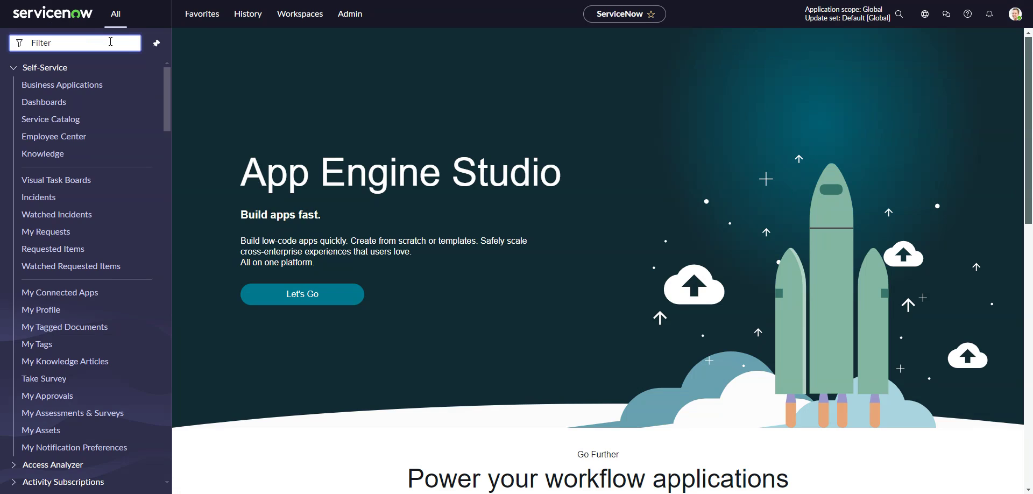
{"action": "type", "text": "sys"}
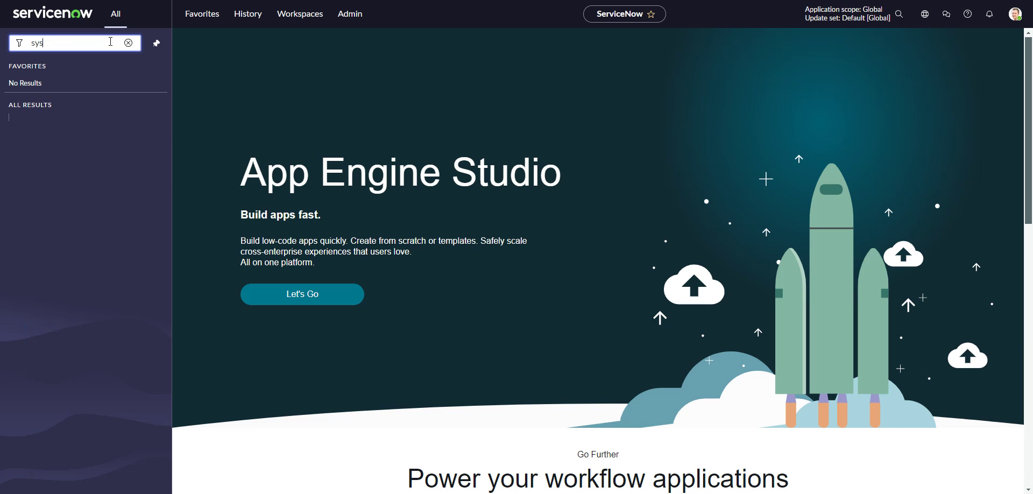
{"action": "type", "text": "_hub_flow.list"}
{"action": "key", "text": "Return"}
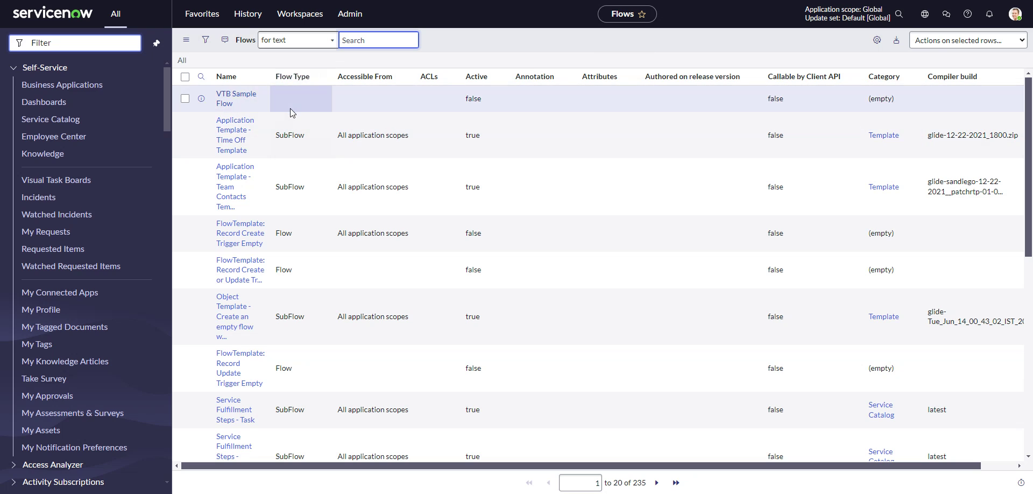
{"action": "right_click", "coordinate": [282, 232]}
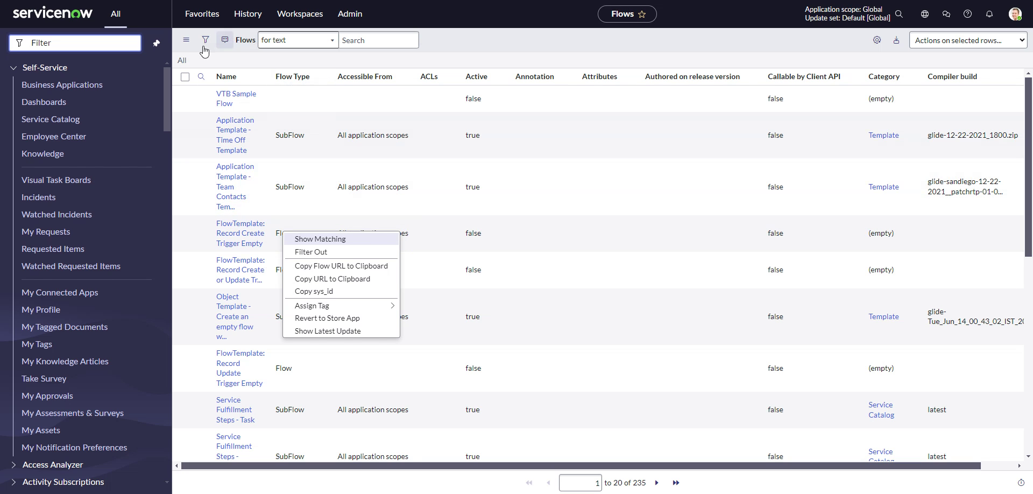
{"action": "left_click", "coordinate": [320, 241]}
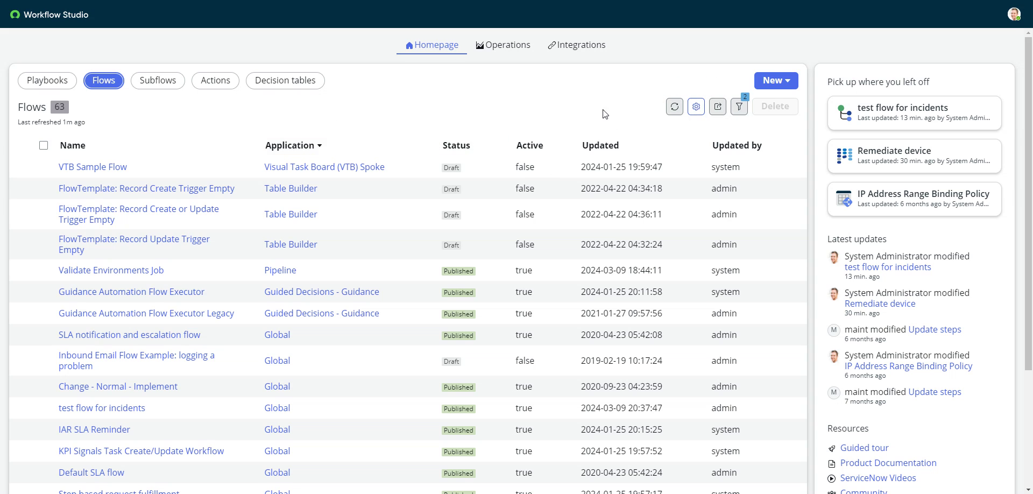
- In Workflow Studio, filter the flows to the Visual Task Board (VTB) Spoke application, and view VTB Sample Flow before returning to the homepage
{"action": "left_click", "coordinate": [696, 113]}
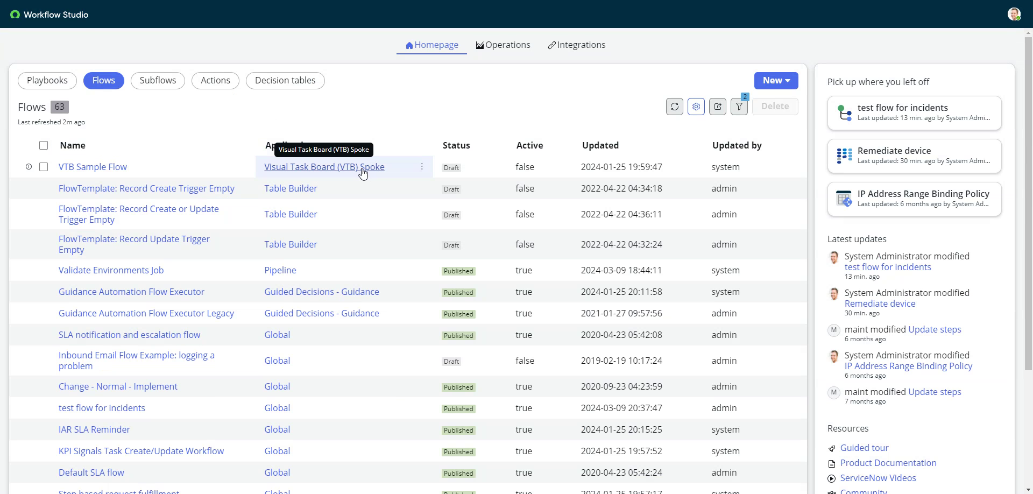
{"action": "left_click", "coordinate": [421, 167]}
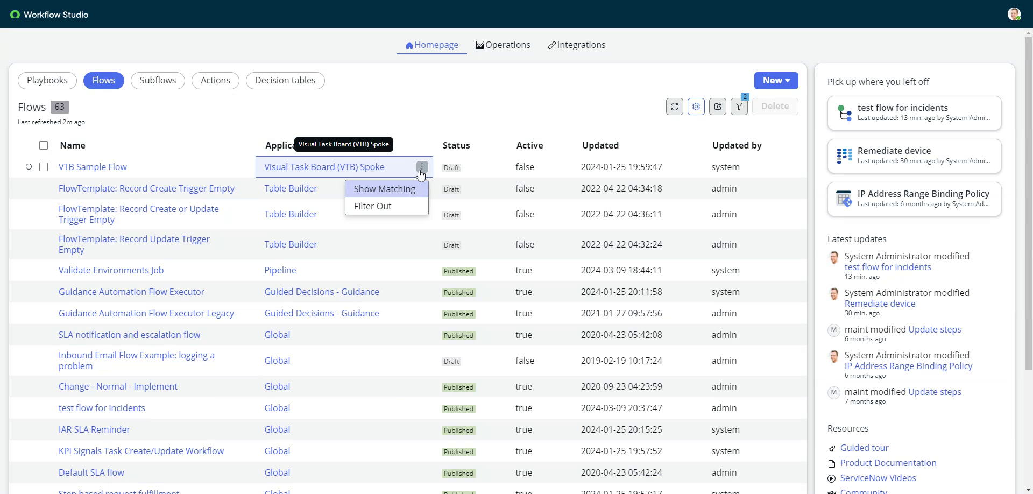
{"action": "left_click", "coordinate": [393, 190]}
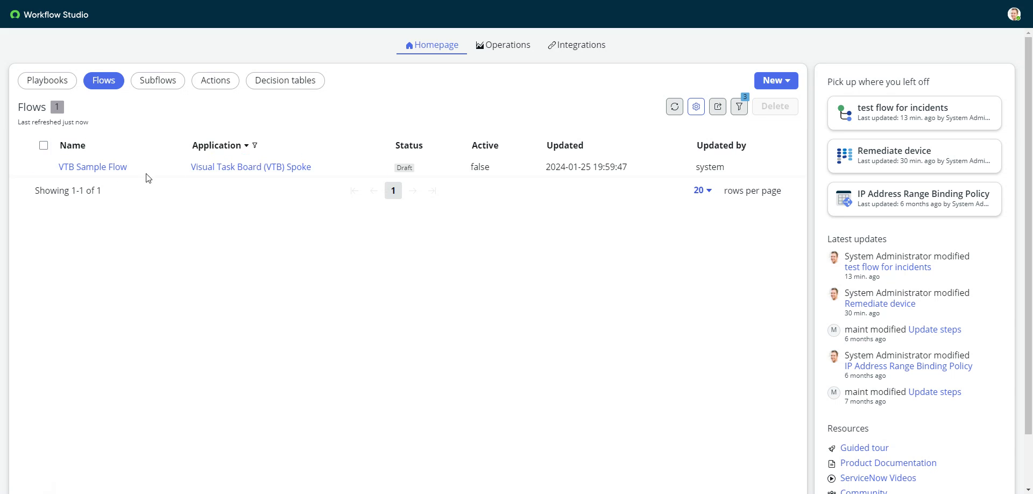
{"action": "left_click", "coordinate": [102, 167]}
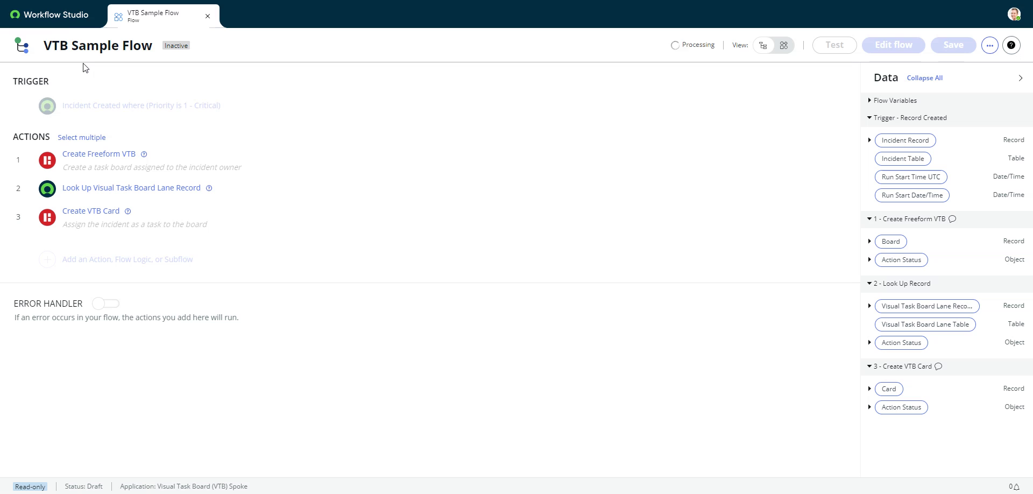
{"action": "left_click", "coordinate": [51, 17]}
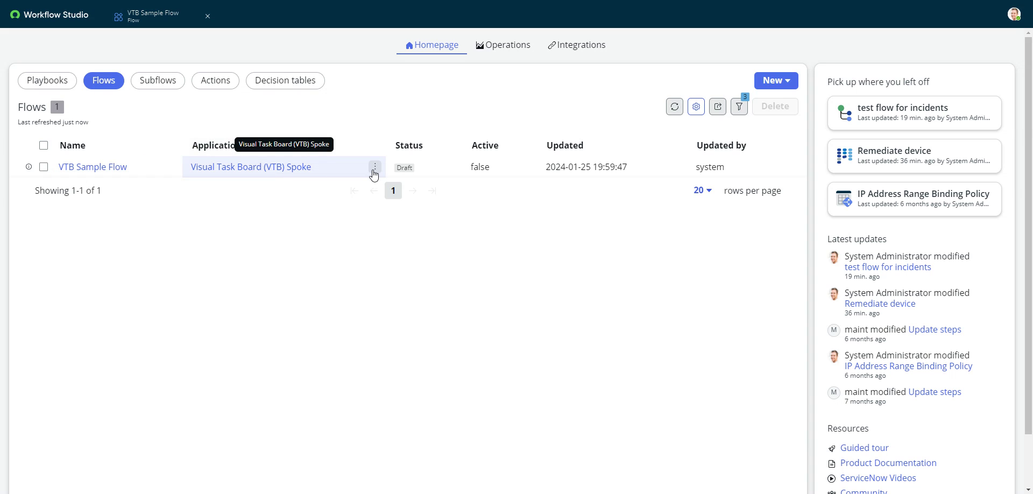
- Compare the Application cell's filter options in Workflow Studio with the Active column's options in the platform's Flows list
{"action": "left_click", "coordinate": [374, 168]}
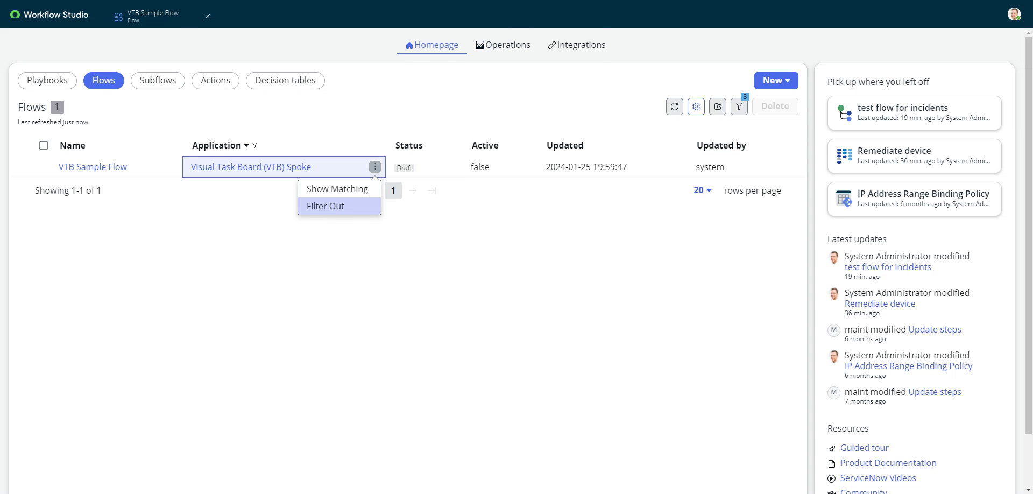
{"action": "left_click", "coordinate": [500, 1]}
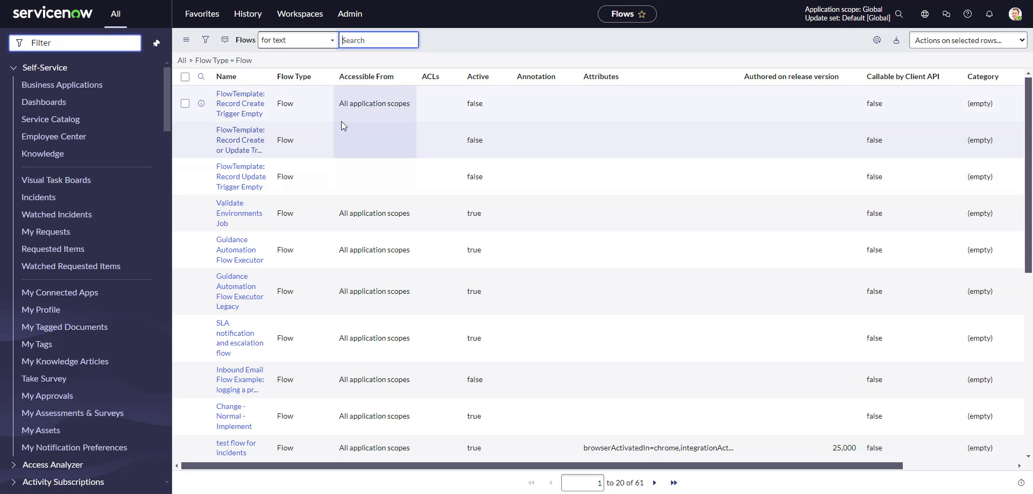
{"action": "key", "text": "ctrl+shift+Tab"}
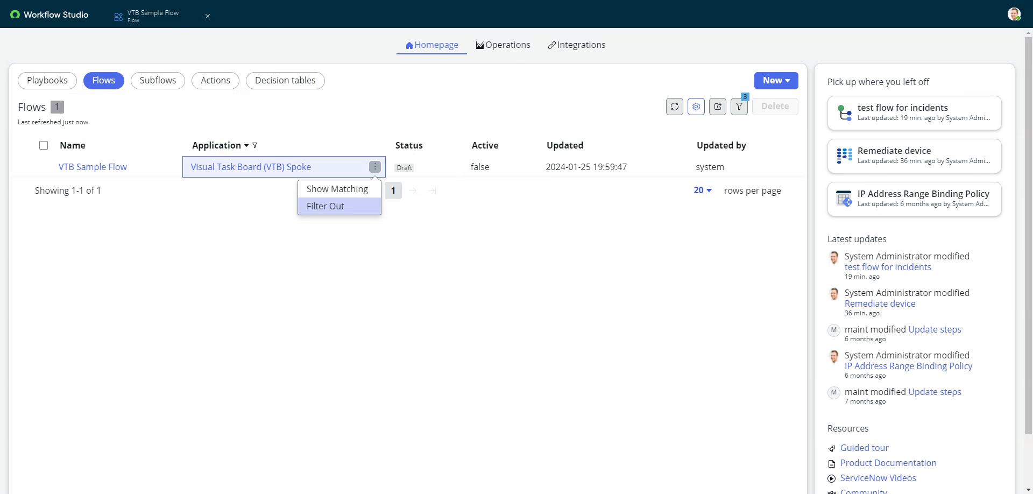
{"action": "key", "text": "ctrl+Tab"}
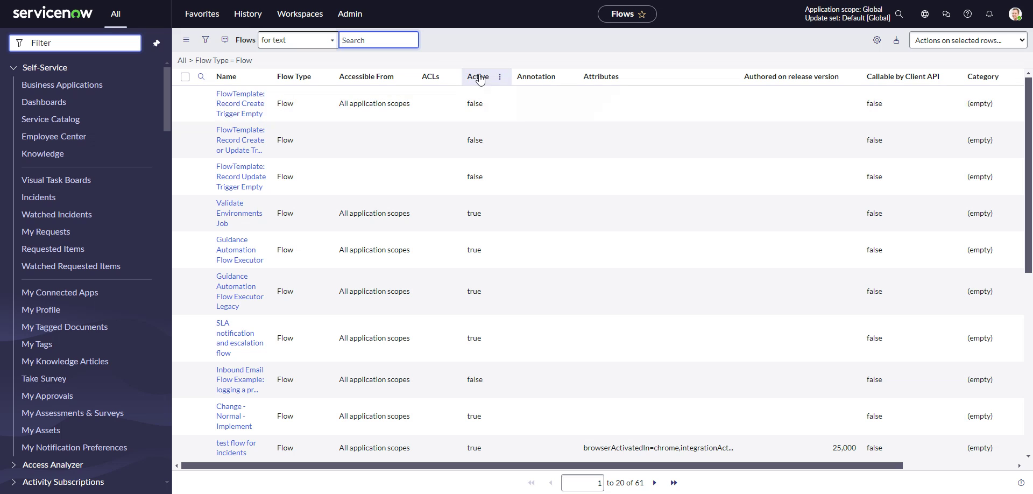
{"action": "right_click", "coordinate": [484, 82]}
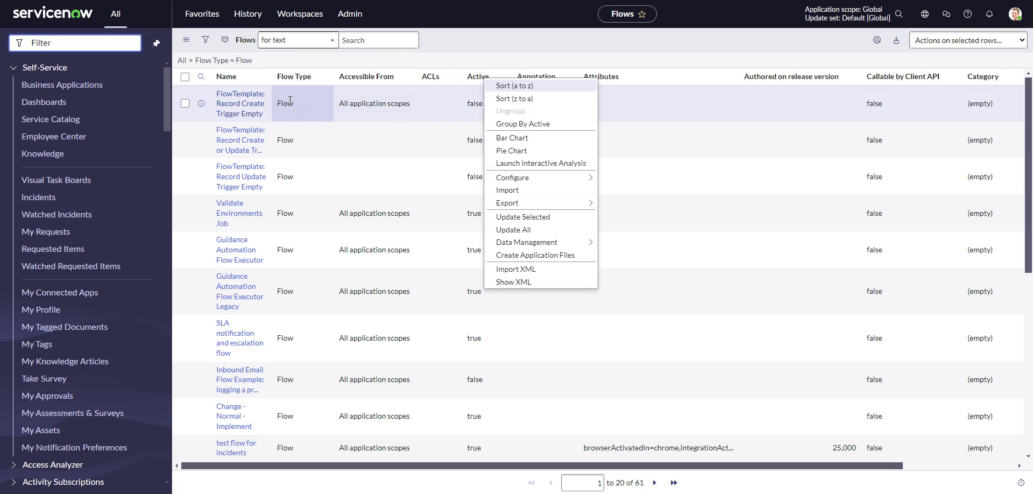
{"action": "mouse_move", "coordinate": [583, 204]}
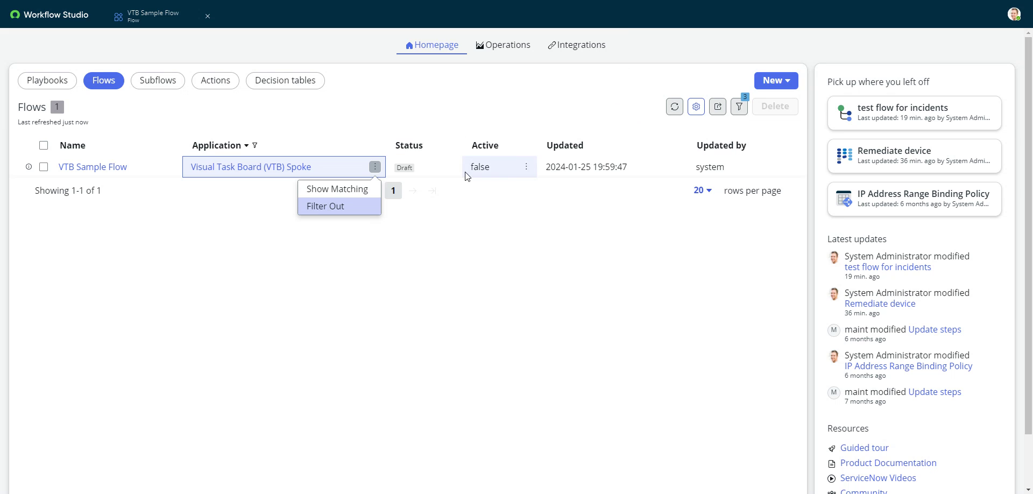
{"action": "key", "text": "Escape"}
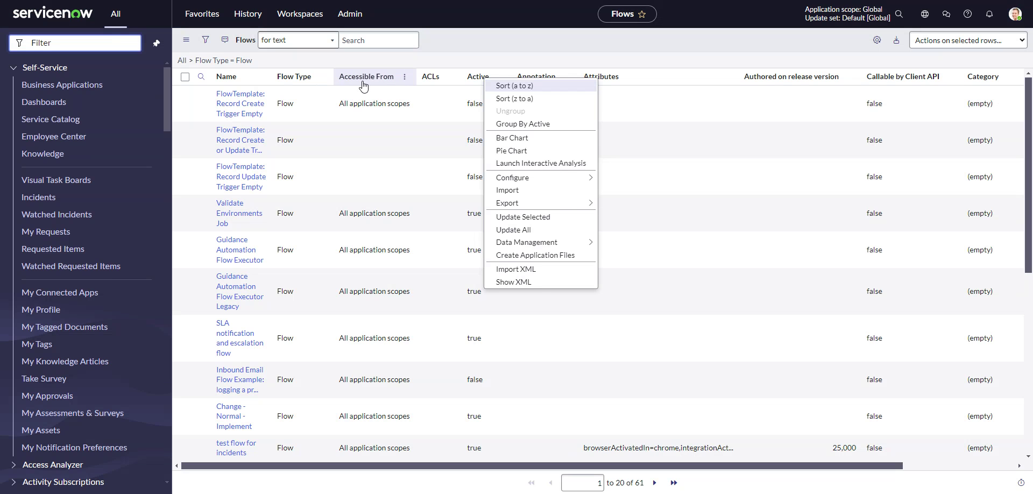
{"action": "key", "text": "Escape"}
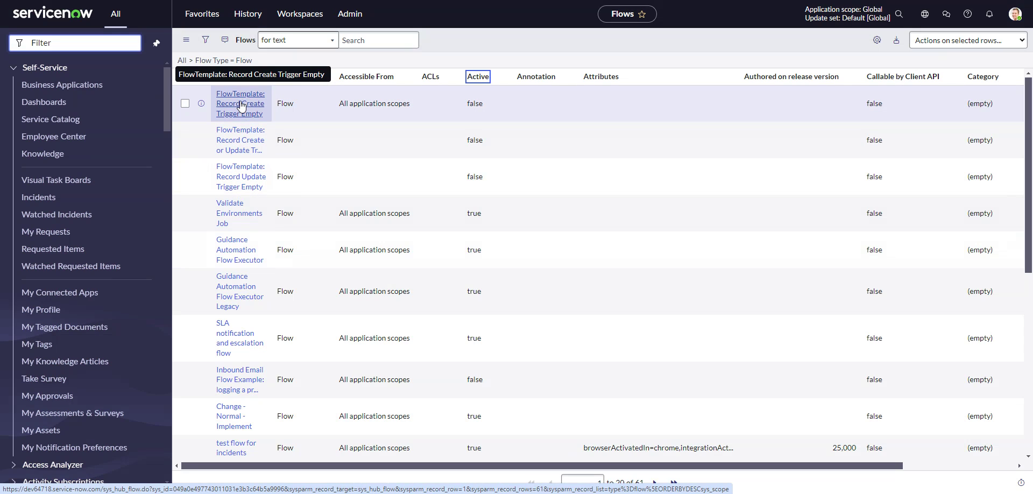
- Try to open FlowTemplate: Record Create Trigger Empty from the platform list in Workflow Studio, and dismiss the notification
{"action": "left_click", "coordinate": [241, 106]}
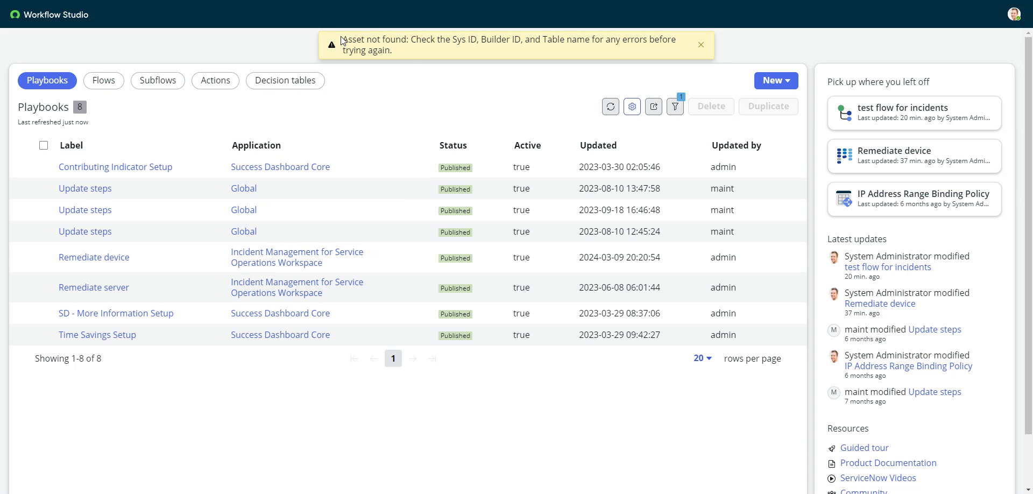
{"action": "left_click_drag", "start_coordinate": [341, 37], "coordinate": [409, 54]}
{"action": "left_click", "coordinate": [410, 51]}
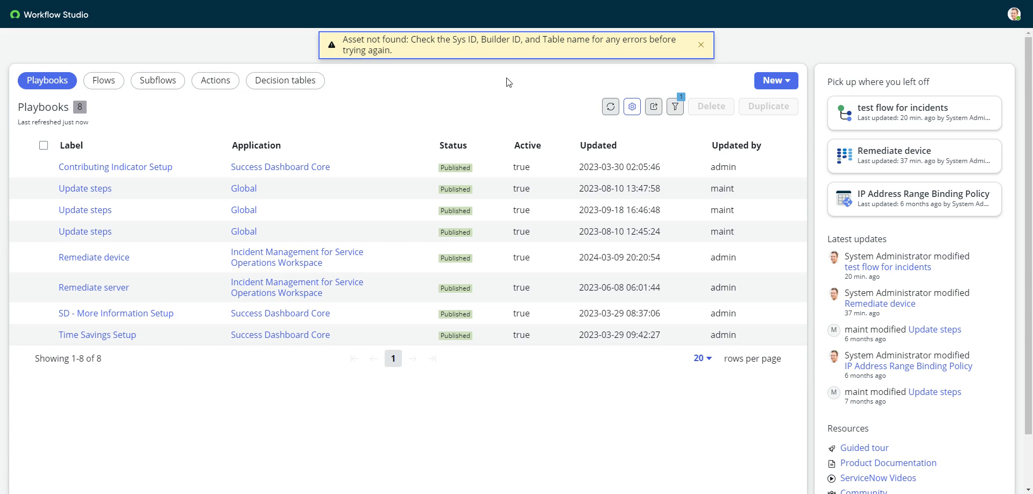
{"action": "left_click", "coordinate": [701, 47]}
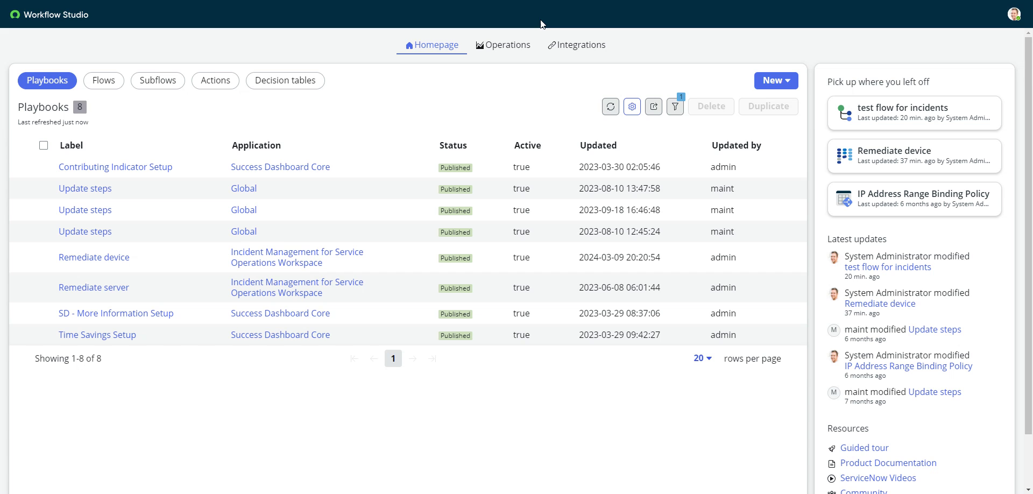
- Open the flow executions list in Workflow Studio's operations view
{"action": "left_click", "coordinate": [503, 48]}
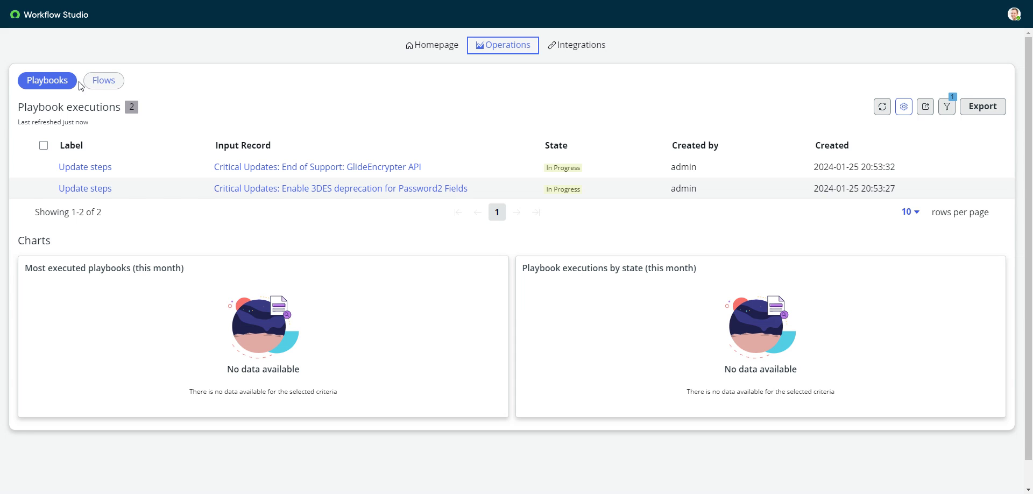
{"action": "left_click", "coordinate": [106, 81]}
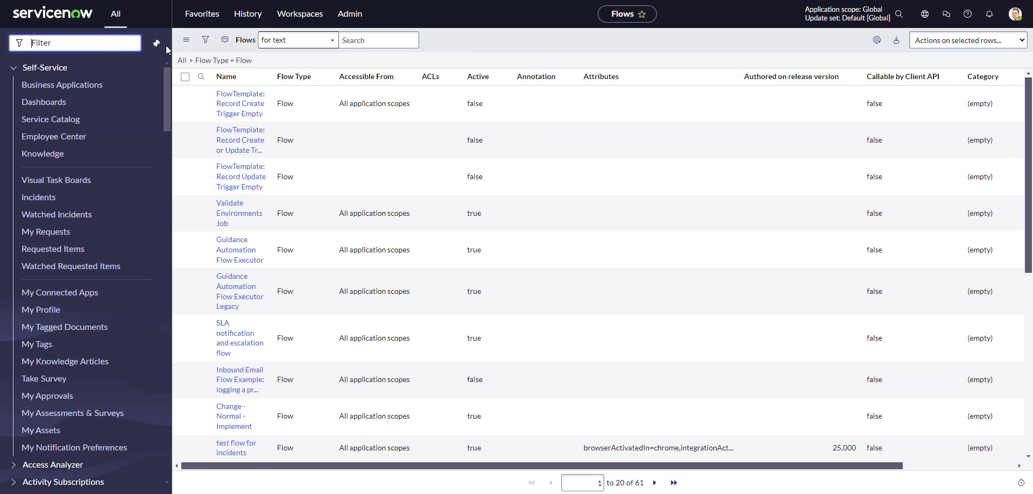
- Switch to the ServiceNow platform and open the sys_flow_context table list
{"action": "type", "text": "sys"}
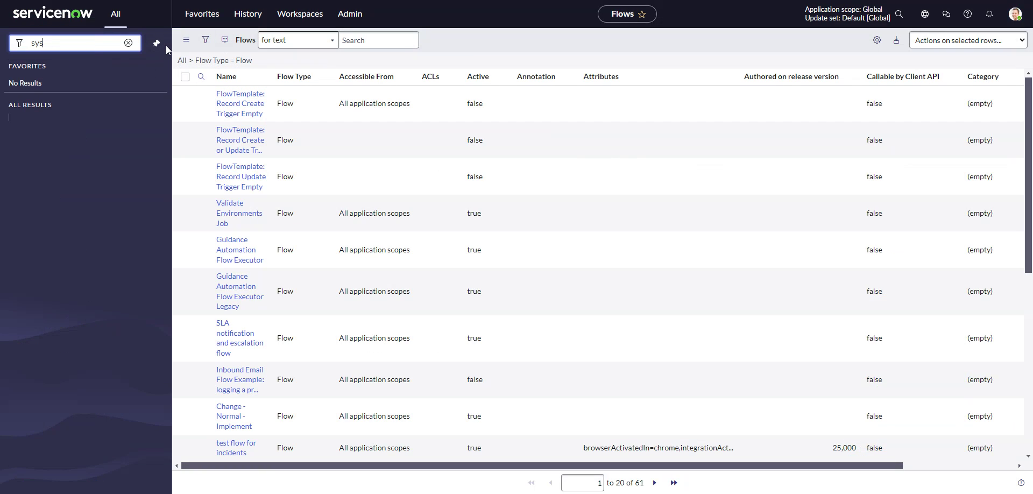
{"action": "type", "text": "_flow_context.list"}
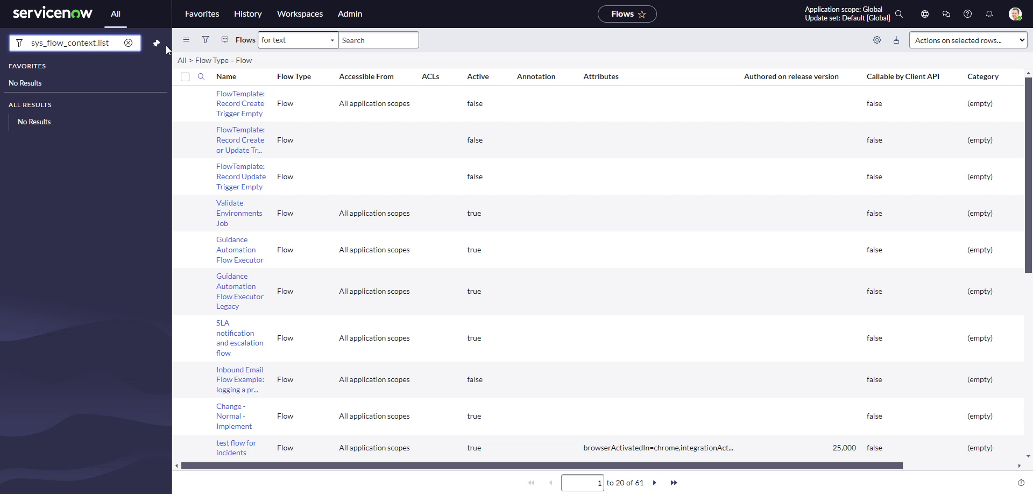
{"action": "key", "text": "Return"}
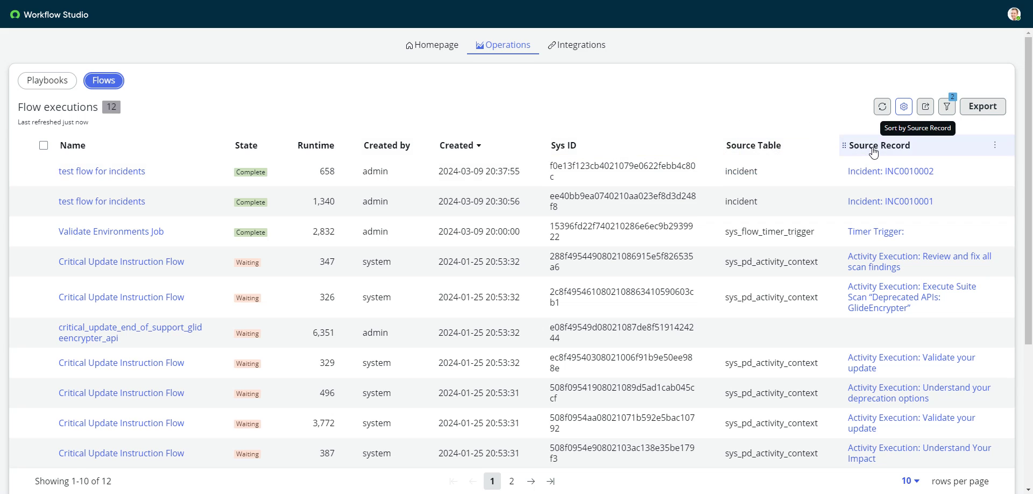
- In Workflow Studio, review the selected columns of the flow executions list, and close the column editor without changes
{"action": "left_click", "coordinate": [903, 109]}
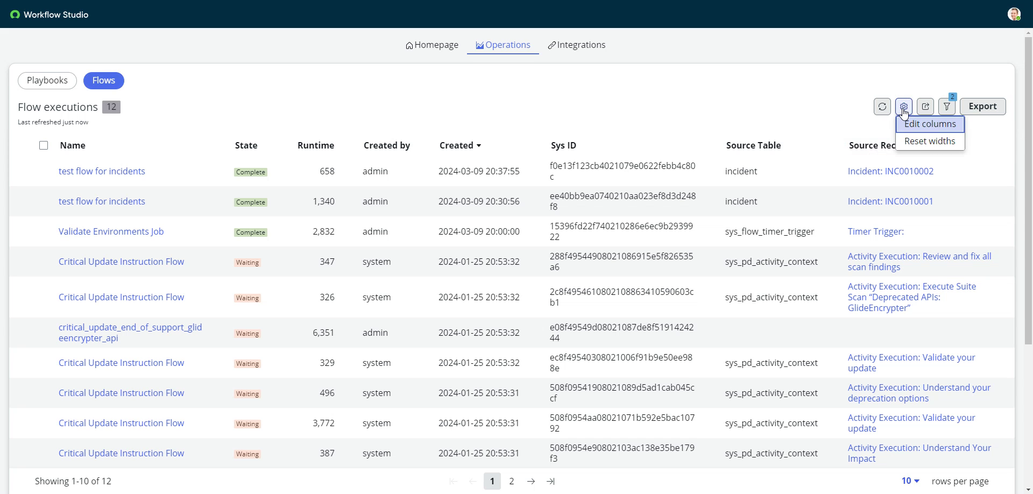
{"action": "left_click", "coordinate": [915, 124]}
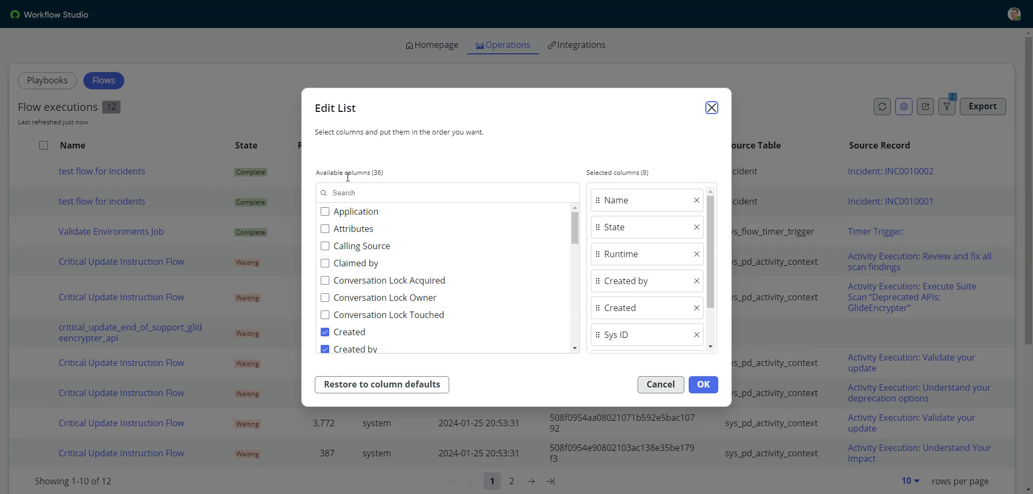
{"action": "scroll", "coordinate": [635, 272], "scroll_direction": "down", "scroll_amount": 2}
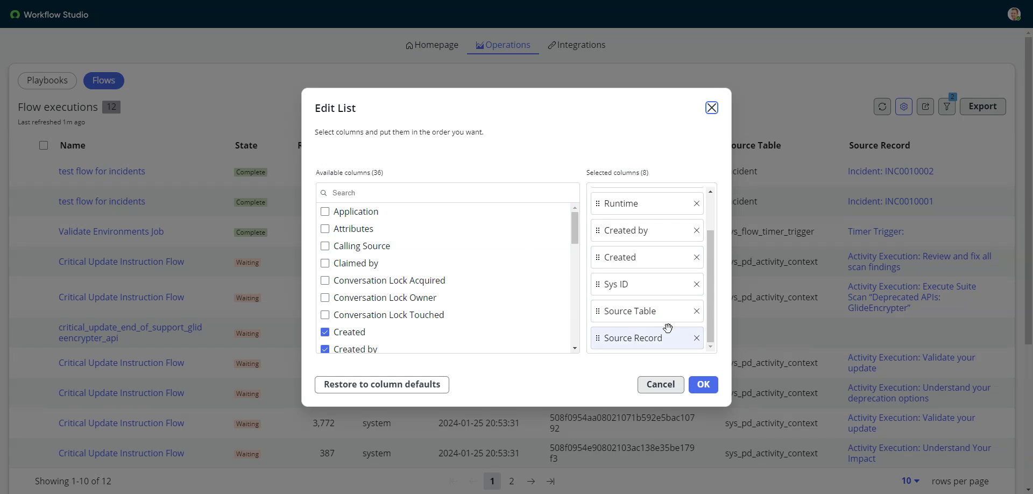
{"action": "left_click", "coordinate": [679, 387]}
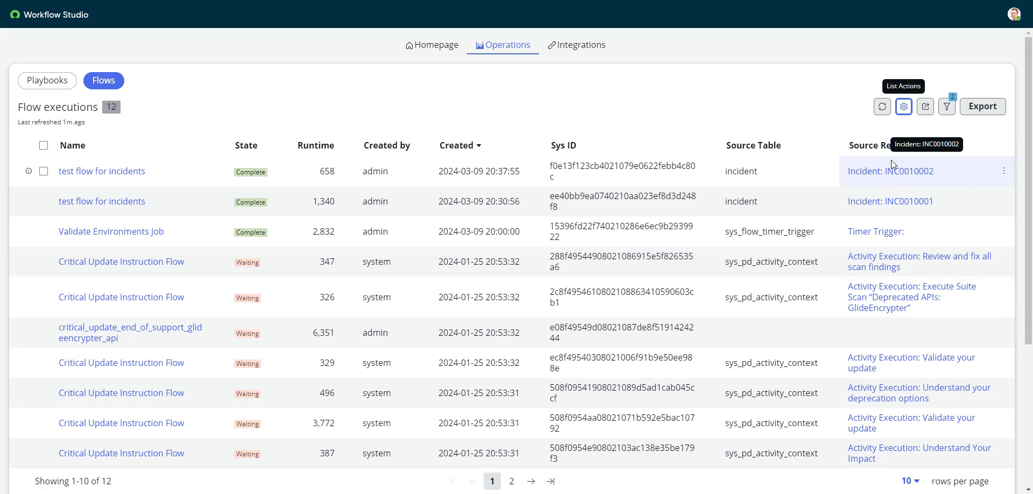
{"action": "left_click", "coordinate": [903, 106]}
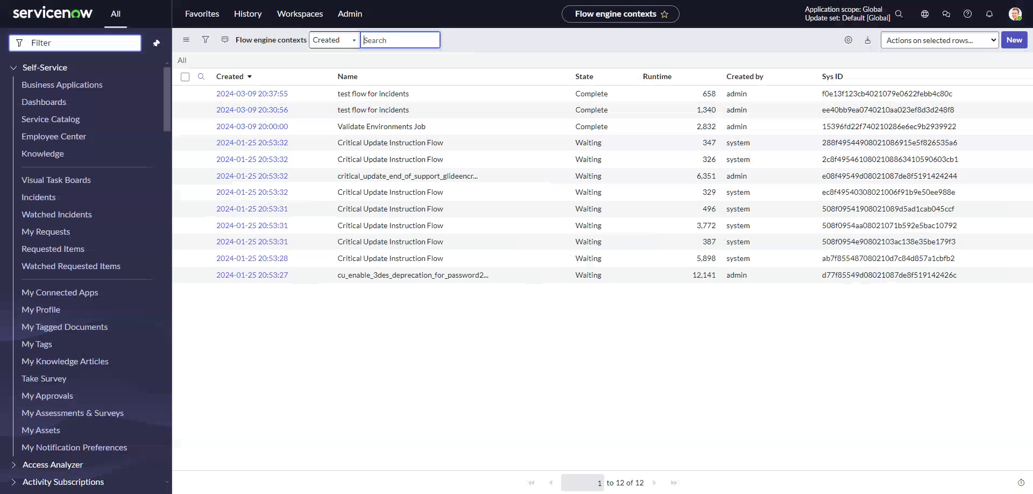
- Find the Self-Service incidents list in the ServiceNow platform, open incident INC0010002, and copy its sys_id
{"action": "left_click", "coordinate": [69, 48]}
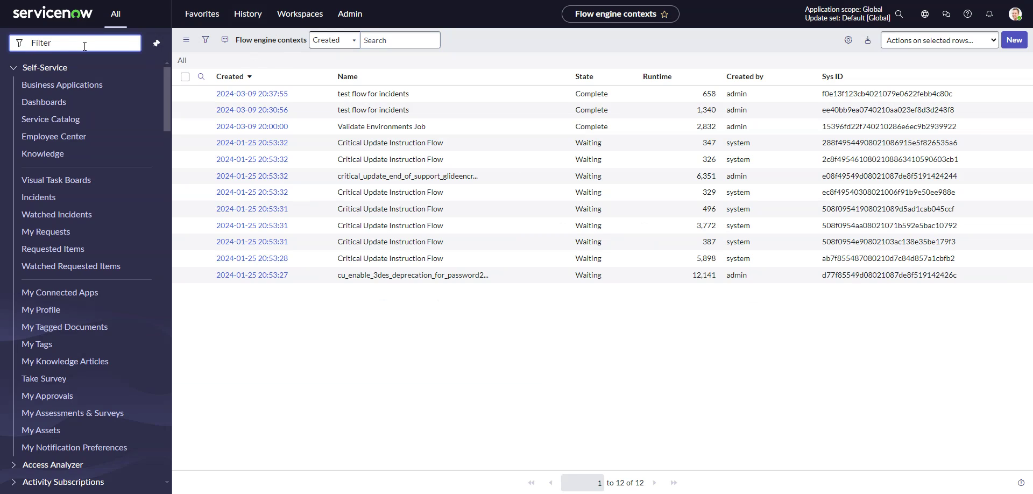
{"action": "type", "text": "incident"}
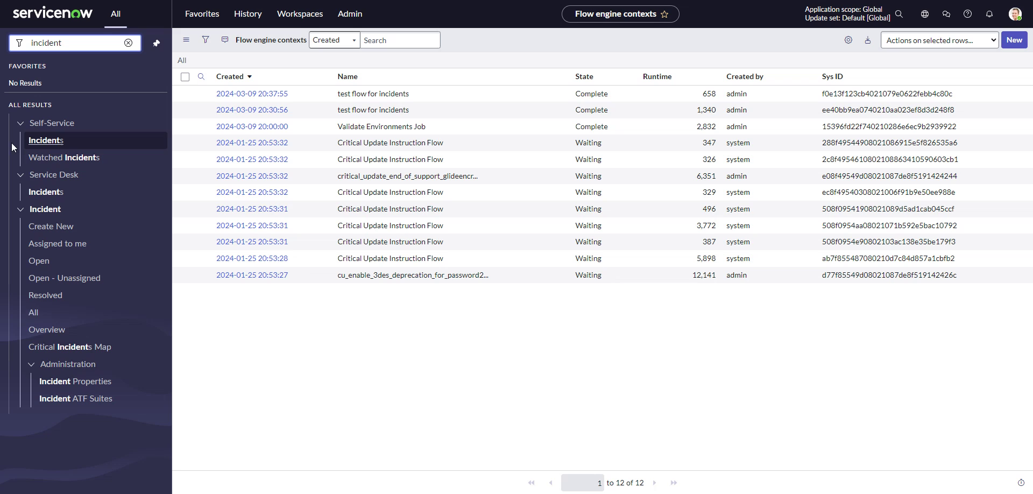
{"action": "left_click", "coordinate": [45, 140]}
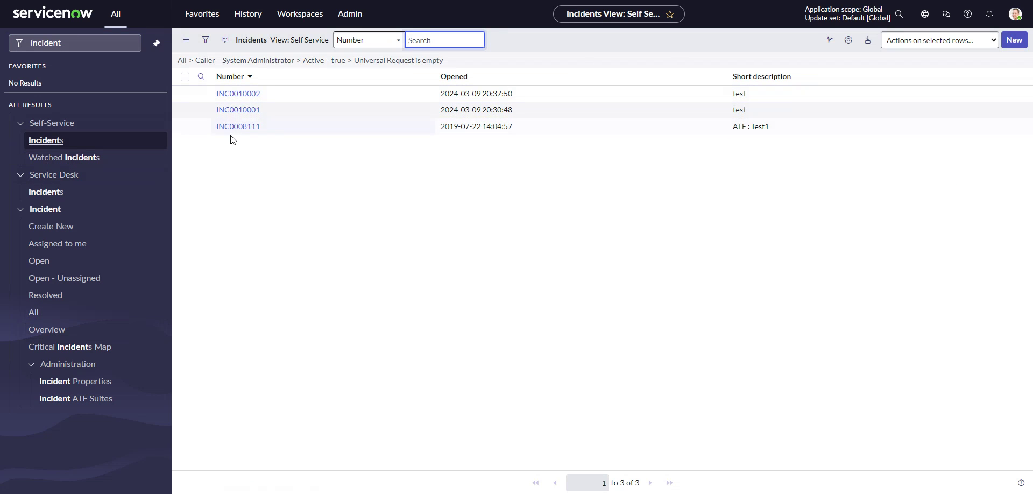
{"action": "left_click", "coordinate": [247, 95]}
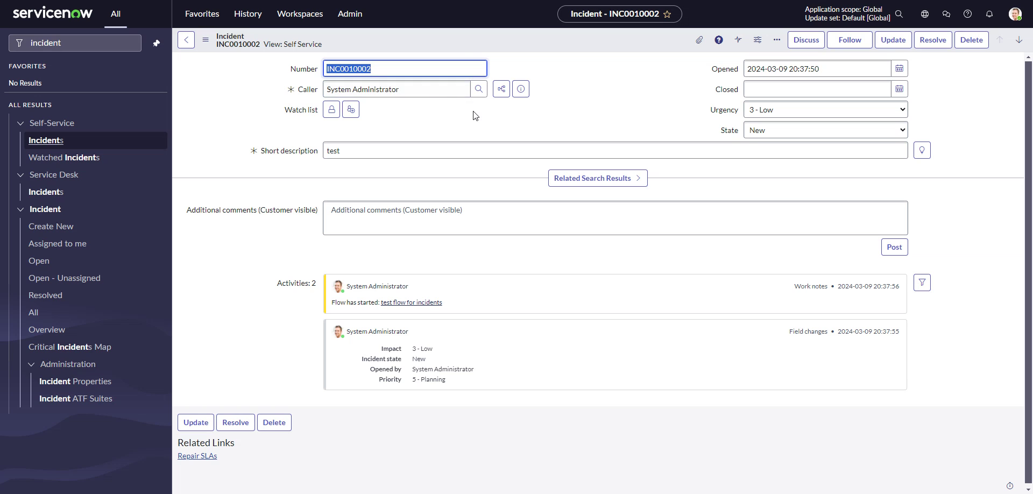
{"action": "left_click", "coordinate": [205, 40]}
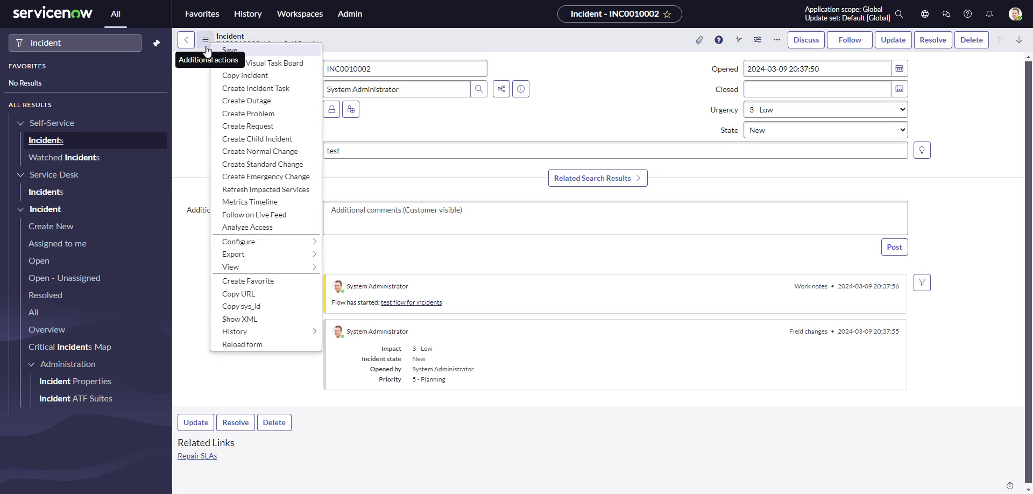
{"action": "left_click", "coordinate": [274, 309]}
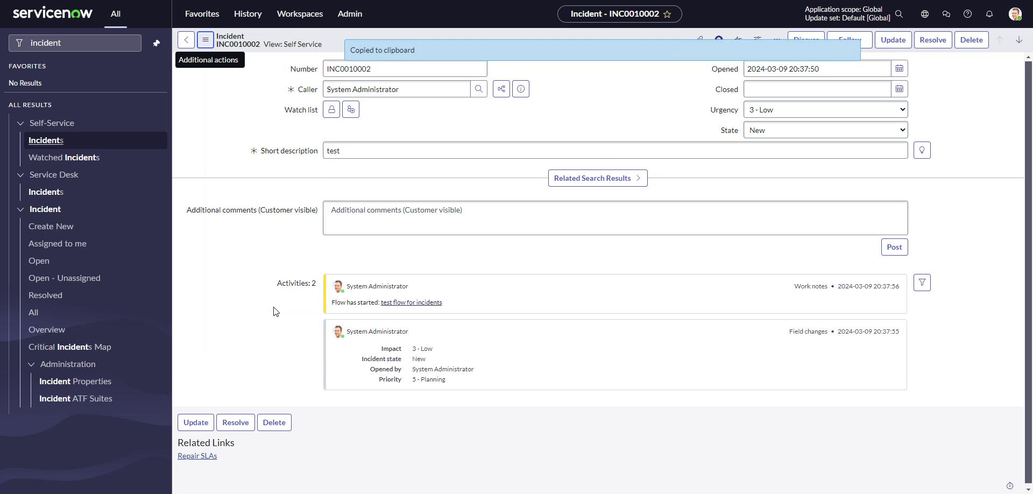
- In Workflow Studio, filter the flow executions list so that Source Record is the copied incident sys_id
{"action": "key", "text": "ctrl+Tab"}
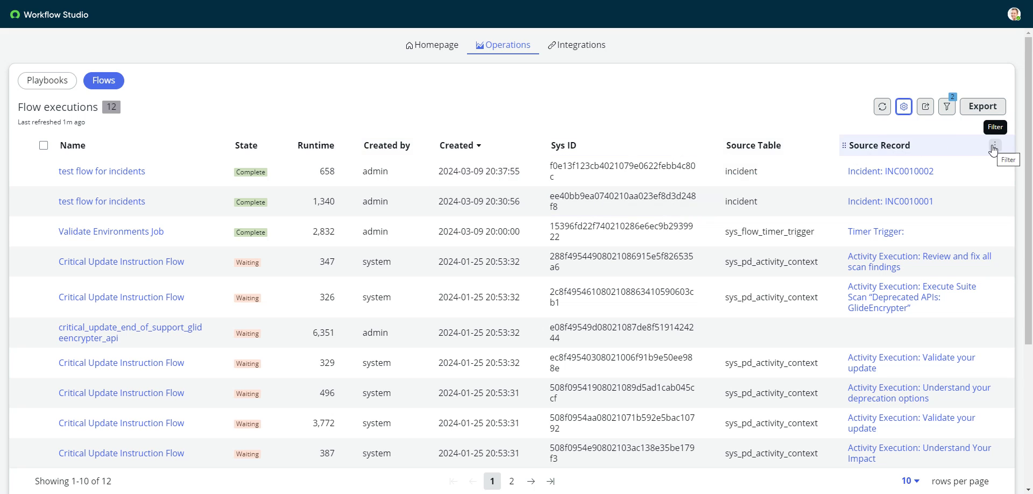
{"action": "left_click", "coordinate": [994, 146]}
{"action": "left_click", "coordinate": [916, 231]}
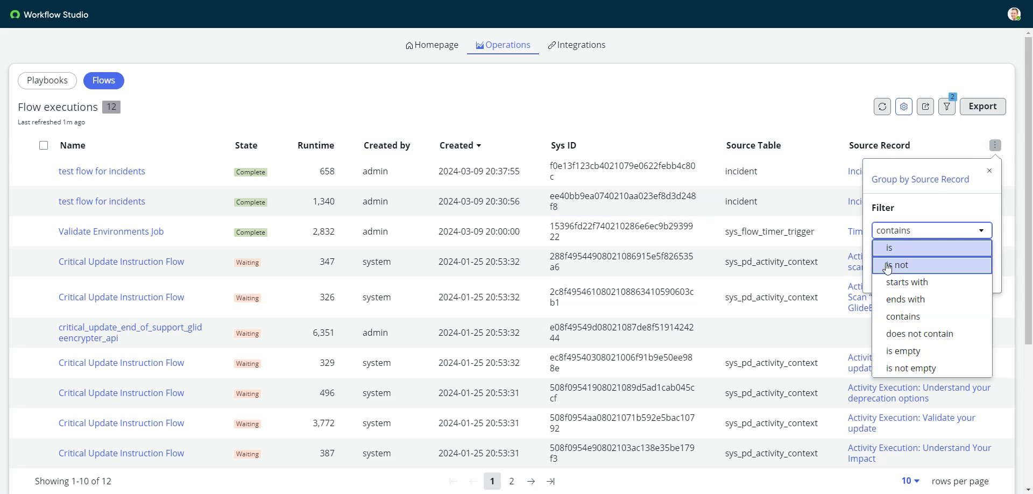
{"action": "left_click", "coordinate": [892, 255]}
{"action": "left_click", "coordinate": [937, 254]}
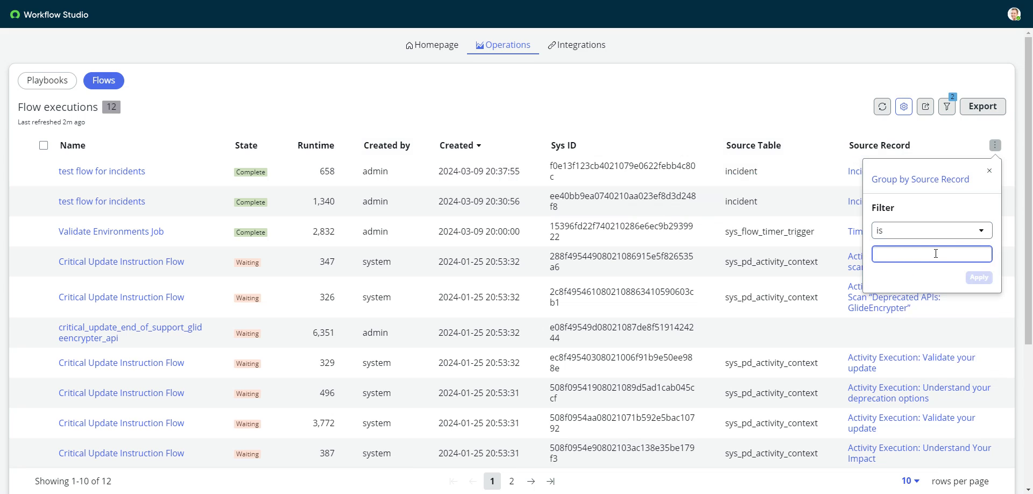
{"action": "key", "text": "ctrl+v"}
{"action": "left_click", "coordinate": [978, 277]}
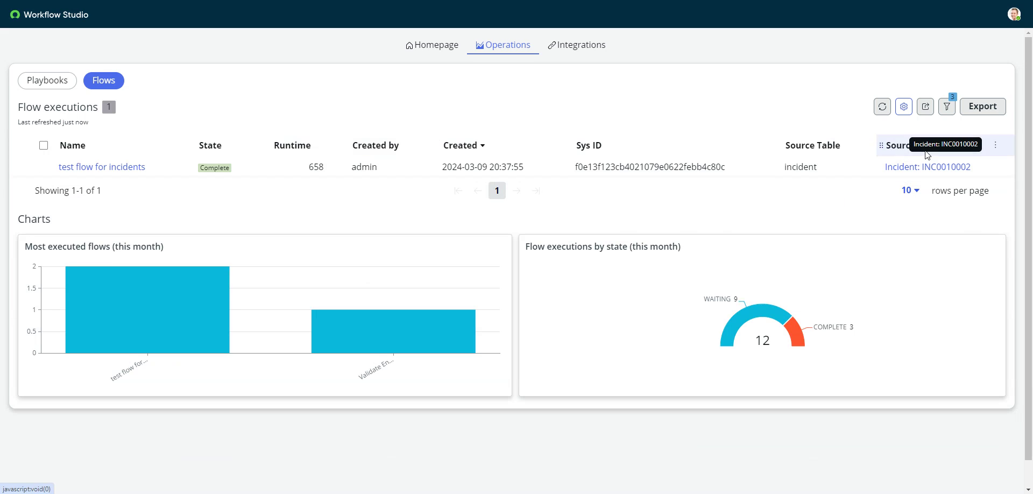
- View the execution details of test flow for incidents from the filtered list, and close them again
{"action": "left_click", "coordinate": [114, 167]}
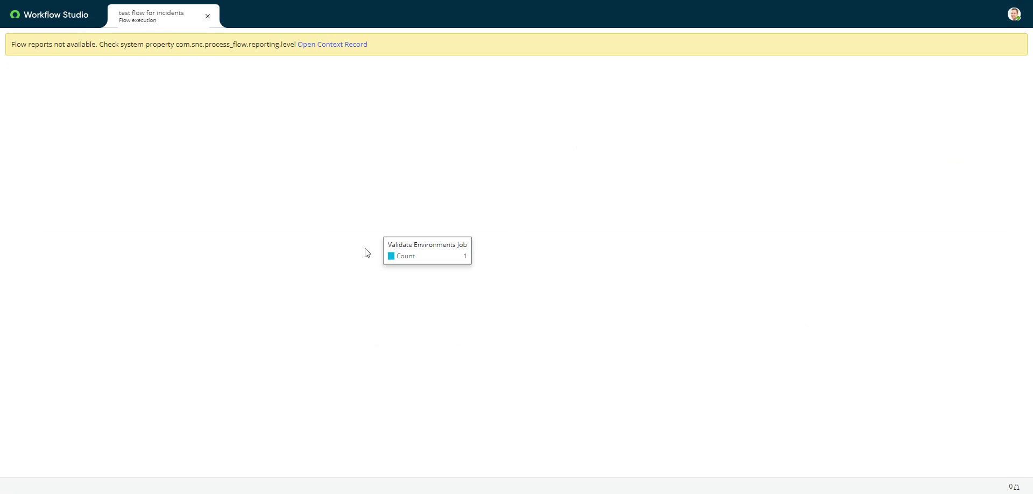
{"action": "left_click", "coordinate": [207, 16]}
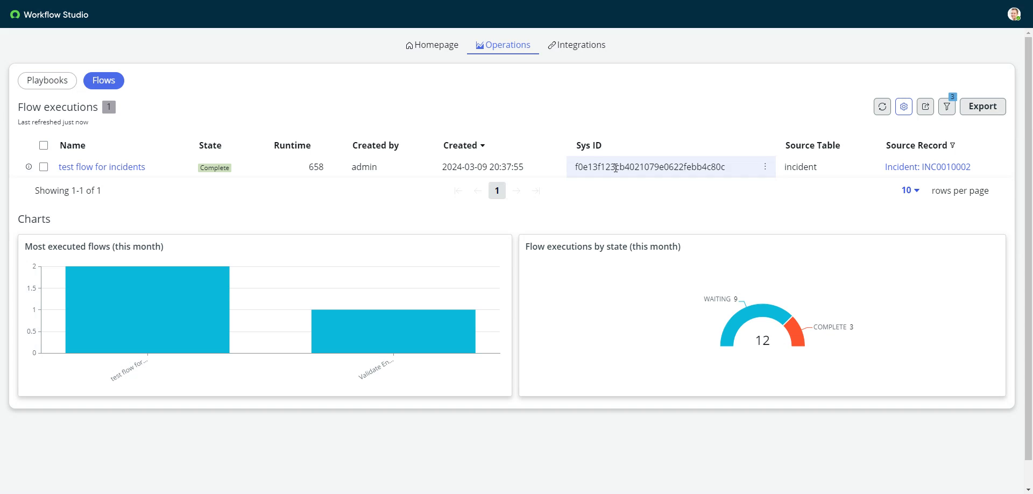